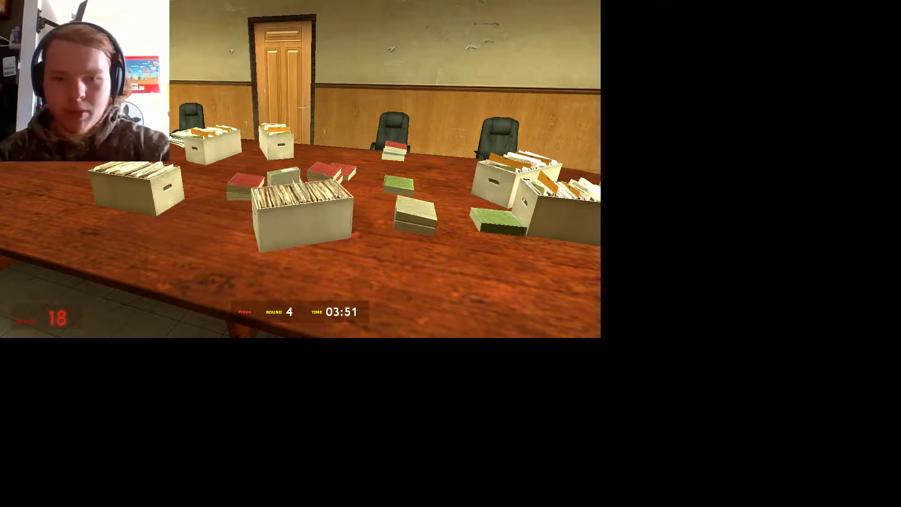
pyautogui.press('Tab')
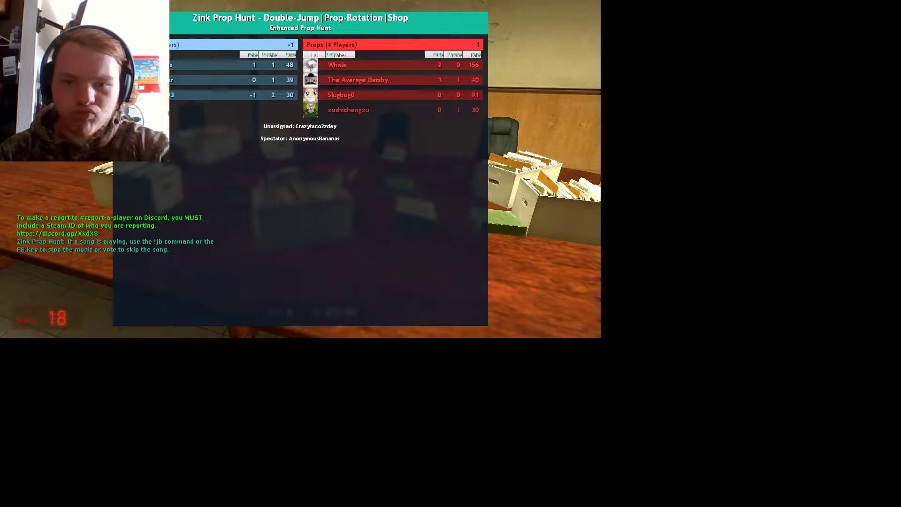
pyautogui.press('Tab')
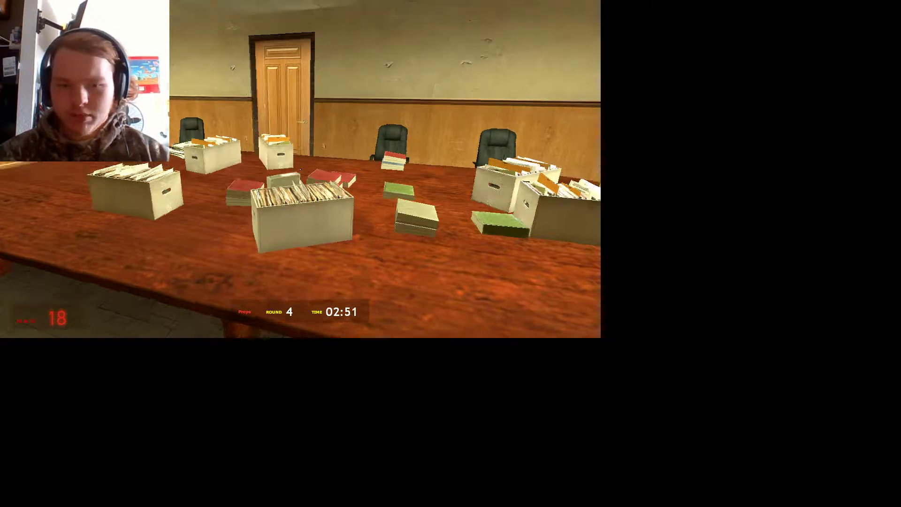
pyautogui.press('w')
pyautogui.press('w')
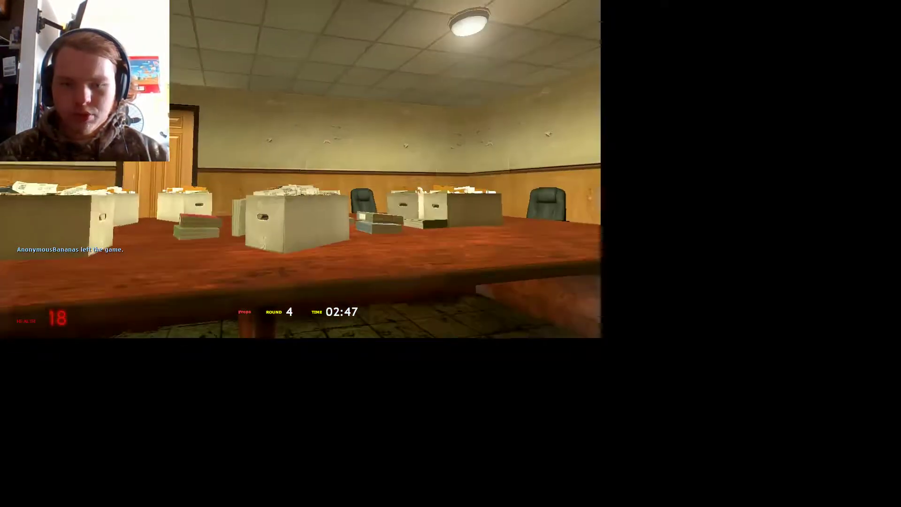
pyautogui.press('w')
pyautogui.press('w')
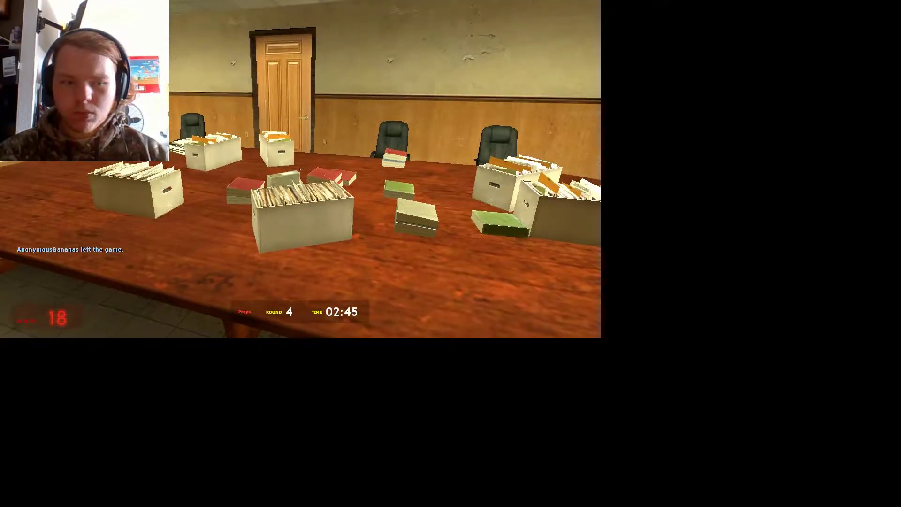
pyautogui.press('a')
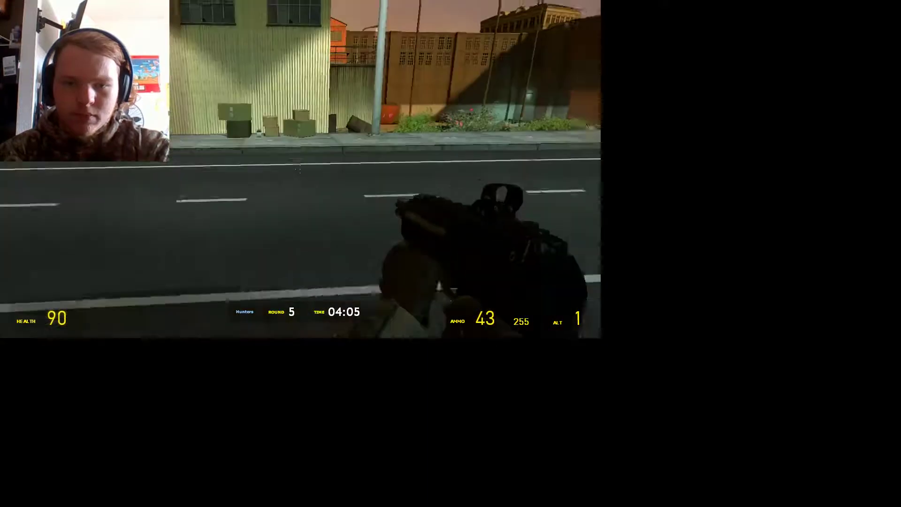
pyautogui.press('w')
pyautogui.press('w')
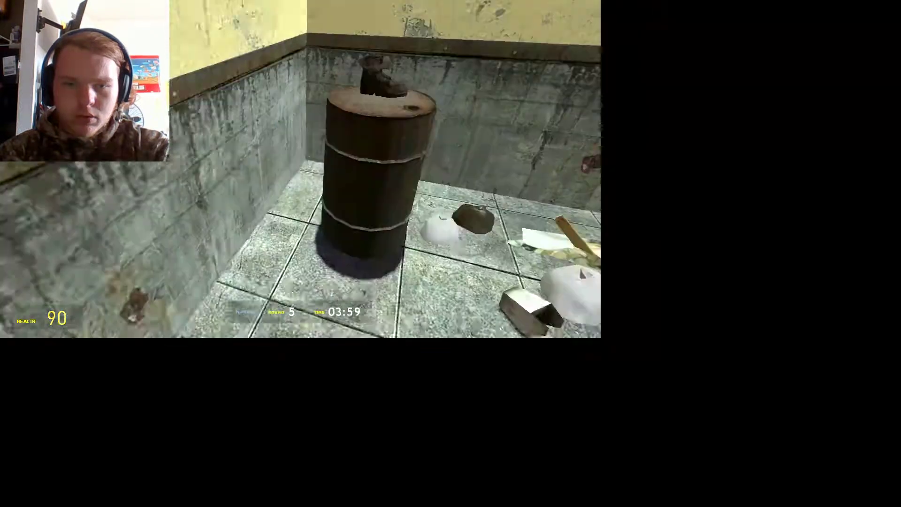
pyautogui.press('w')
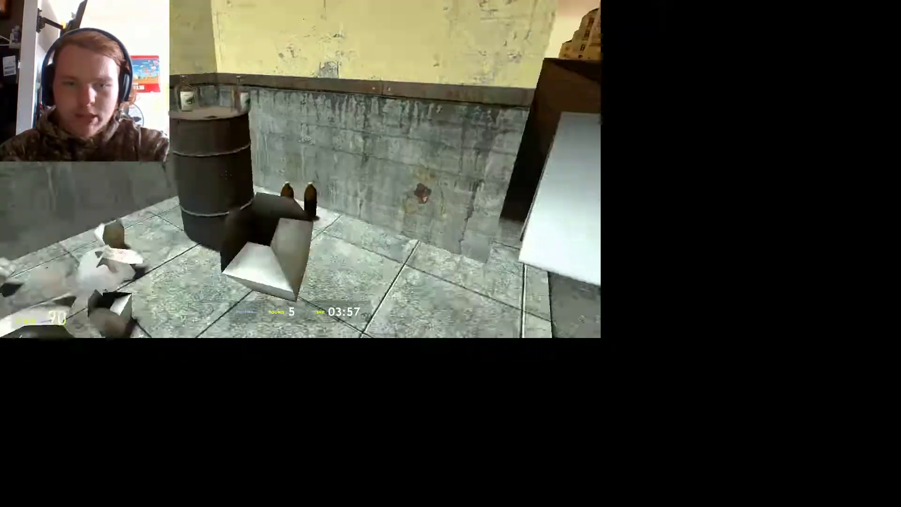
pyautogui.press('w')
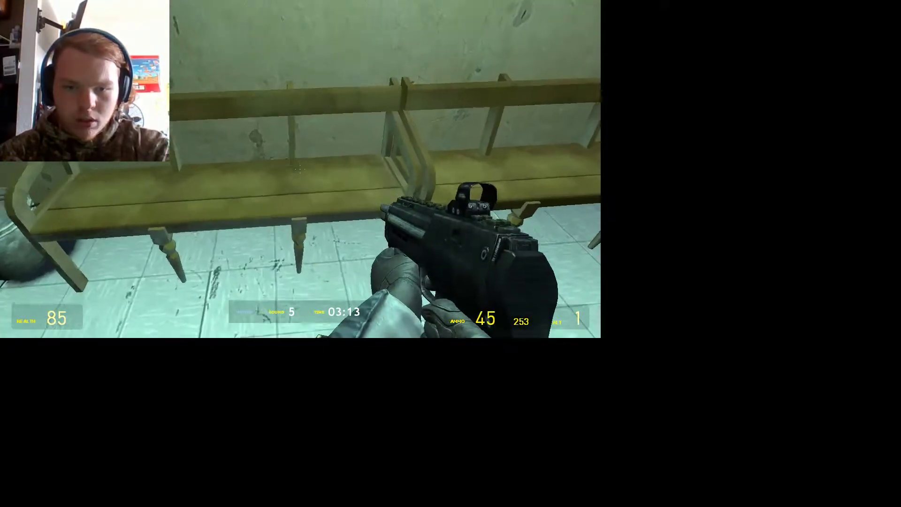
pyautogui.click(301, 169)
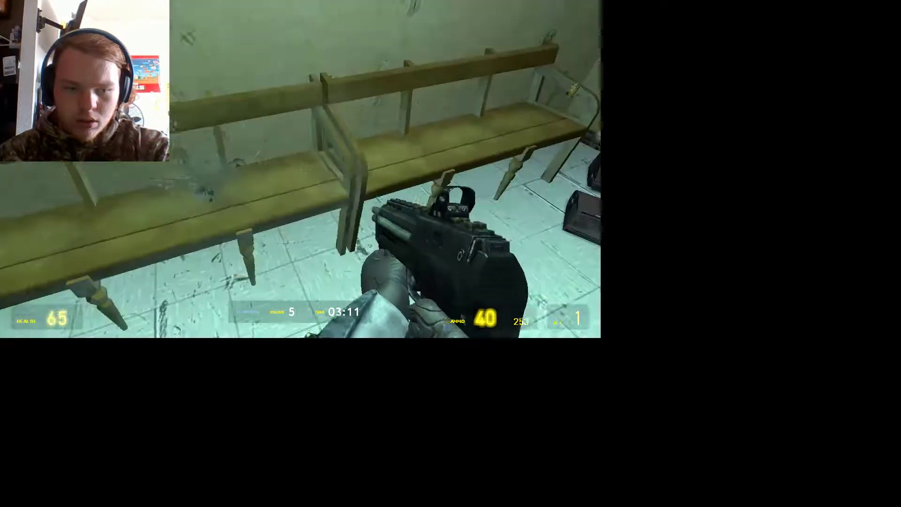
pyautogui.click(301, 169)
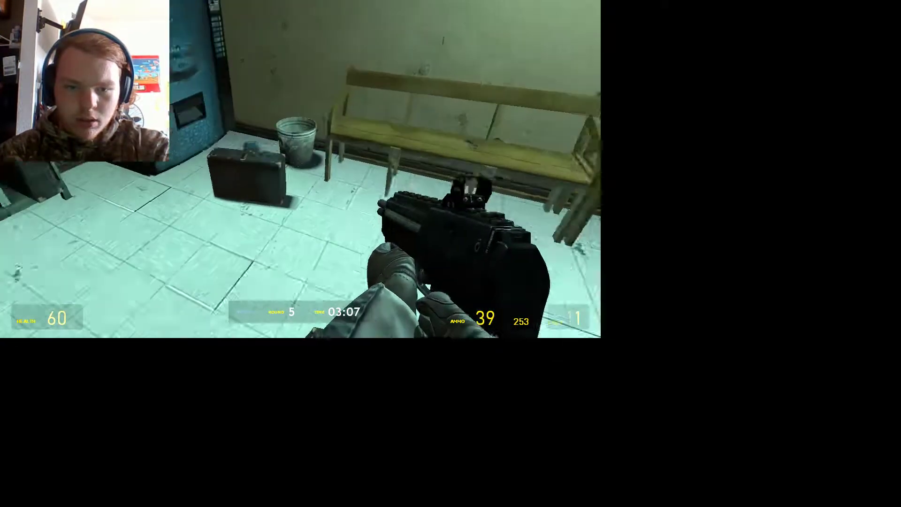
pyautogui.click(300, 169)
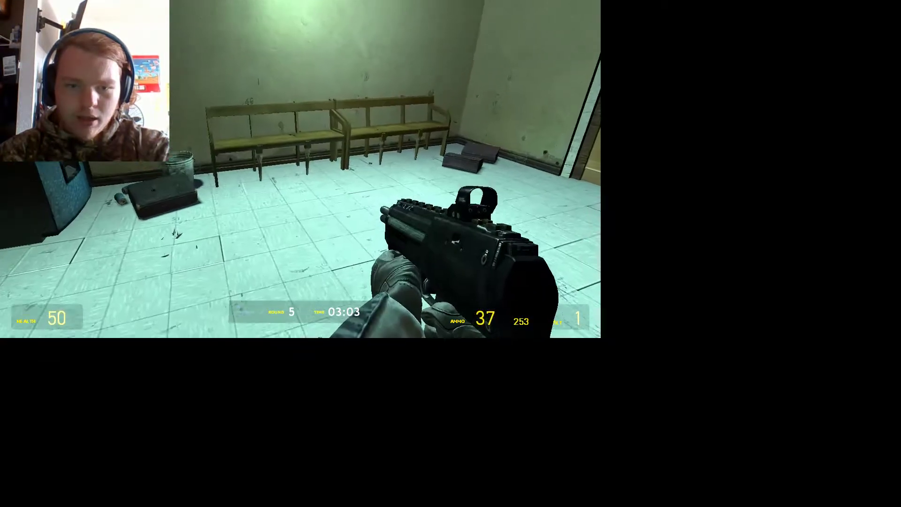
pyautogui.press('r')
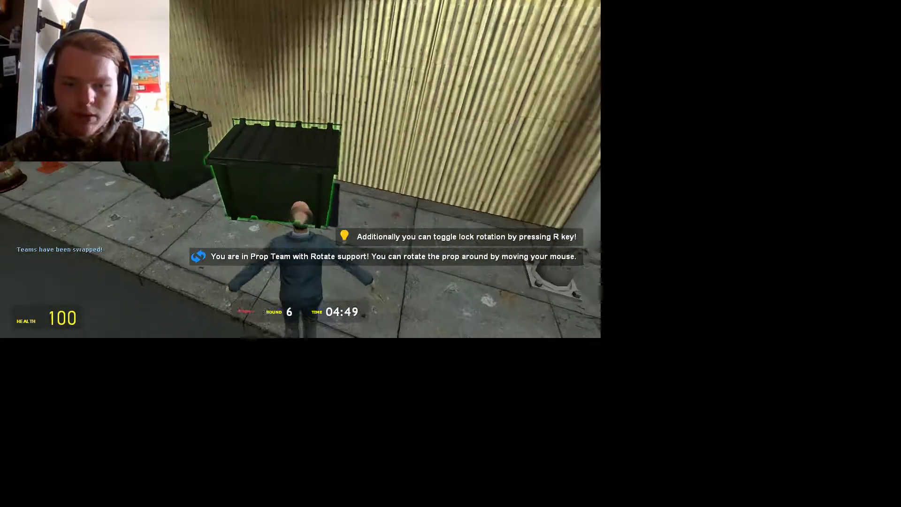
pyautogui.press('e')
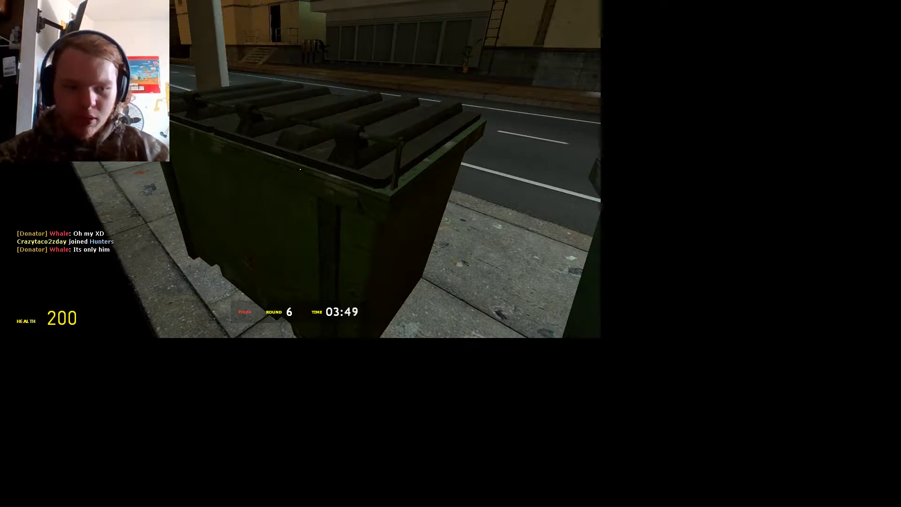
pyautogui.press('Tab')
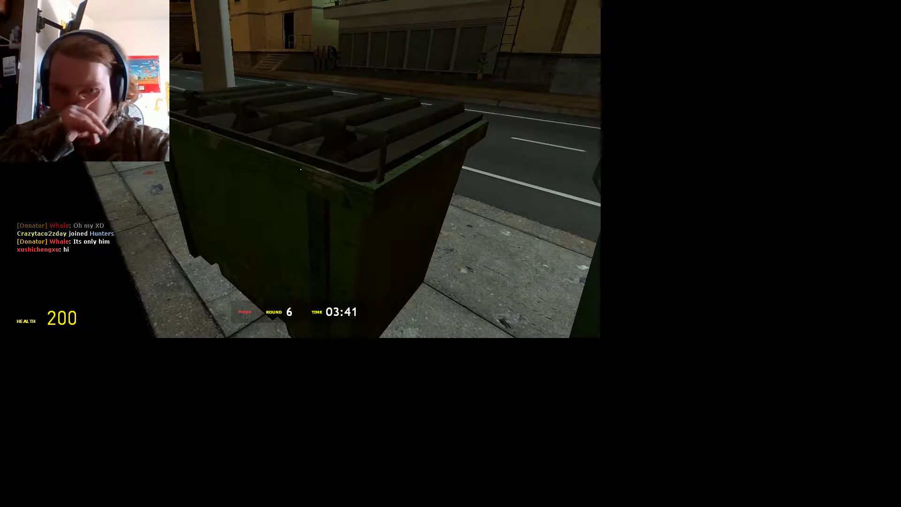
pyautogui.write('ypour')
pyautogui.press('BackSpace')
pyautogui.press('BackSpace')
pyautogui.press('BackSpace')
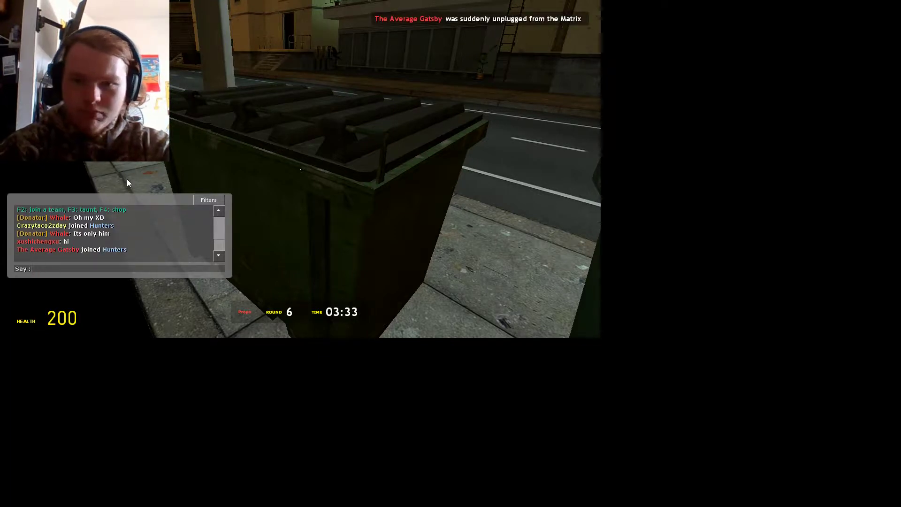
pyautogui.press('Escape')
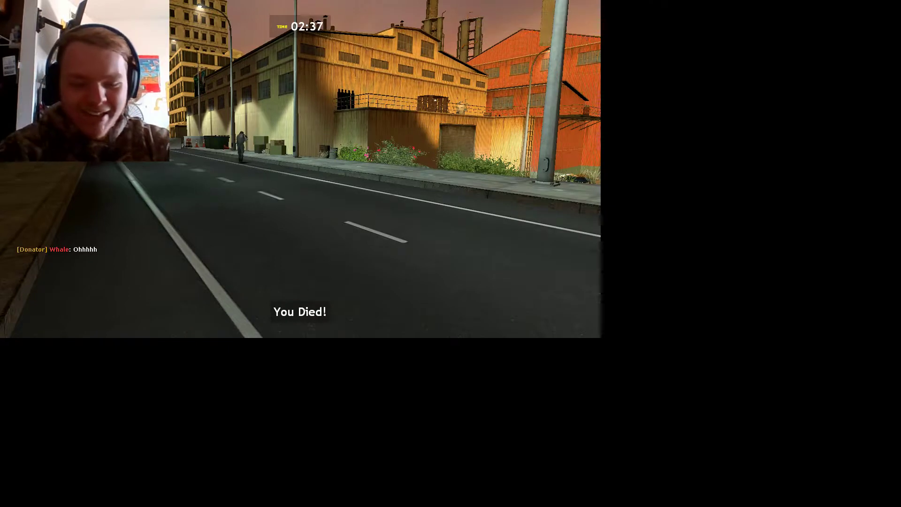
pyautogui.press('y')
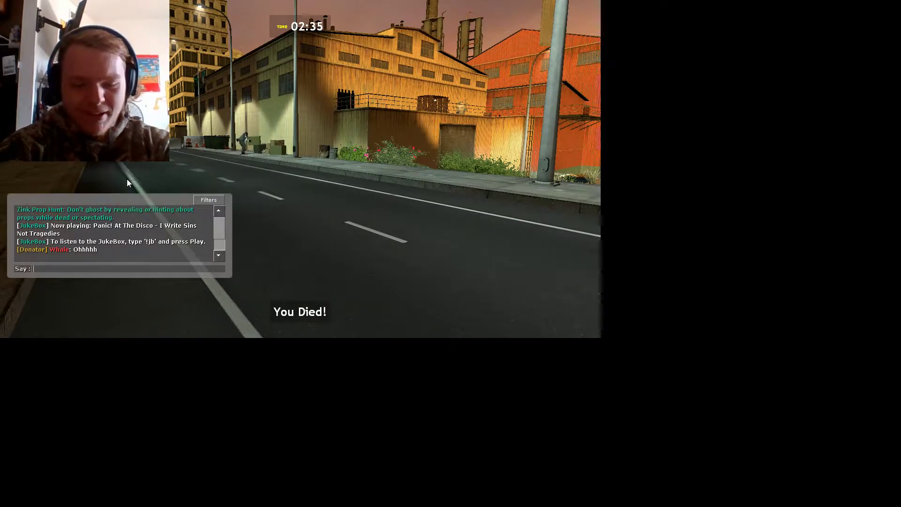
pyautogui.write('lol')
pyautogui.press('Return')
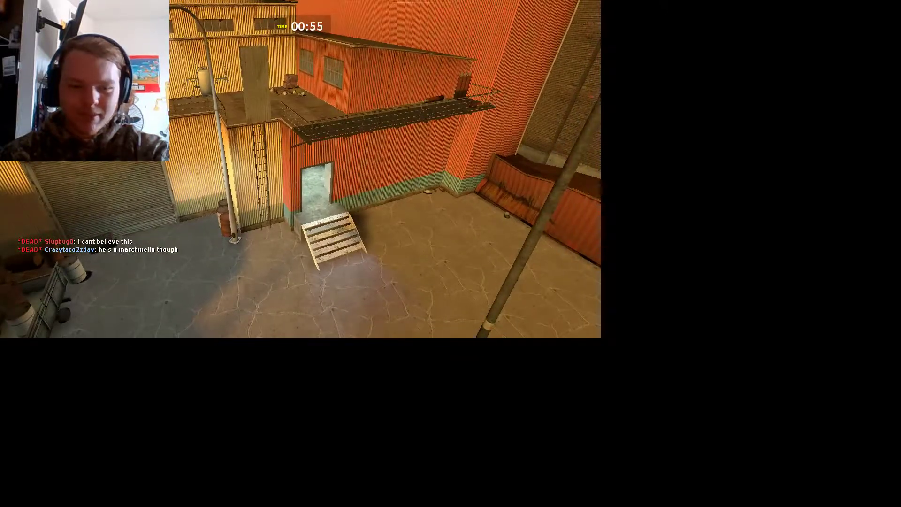
pyautogui.press('Tab')
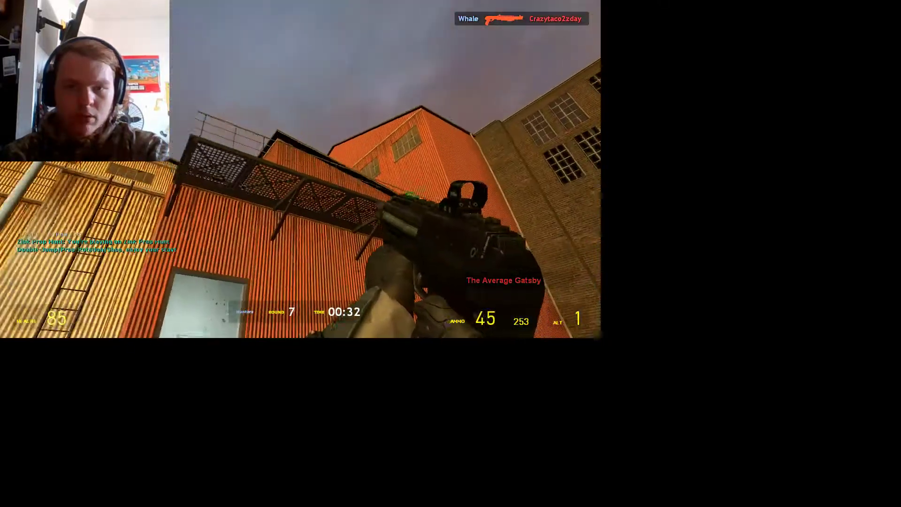
pyautogui.press('Tab')
pyautogui.press('Tab')
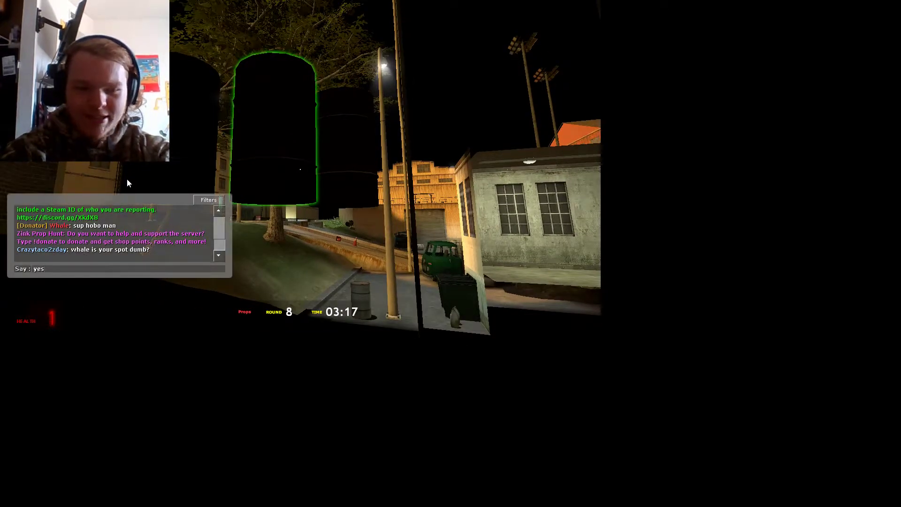
pyautogui.press('Return')
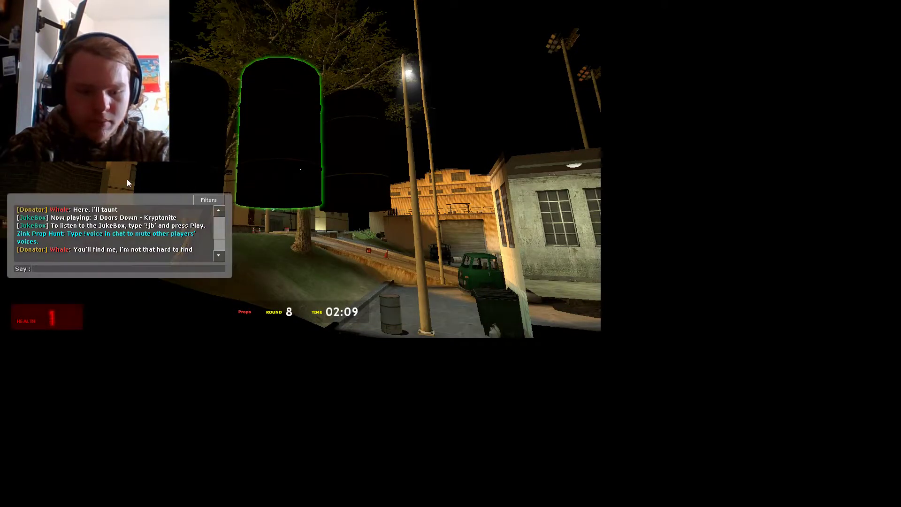
pyautogui.write('hey cami')
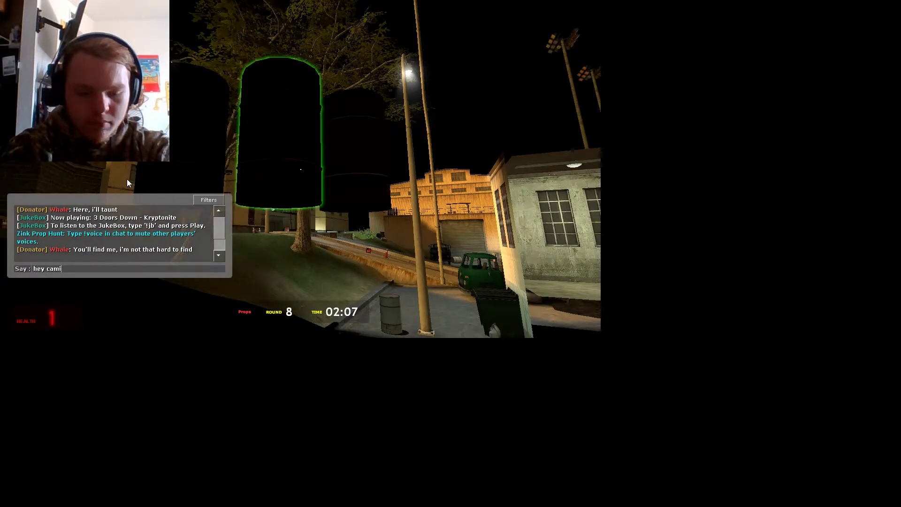
pyautogui.write('lion is my')
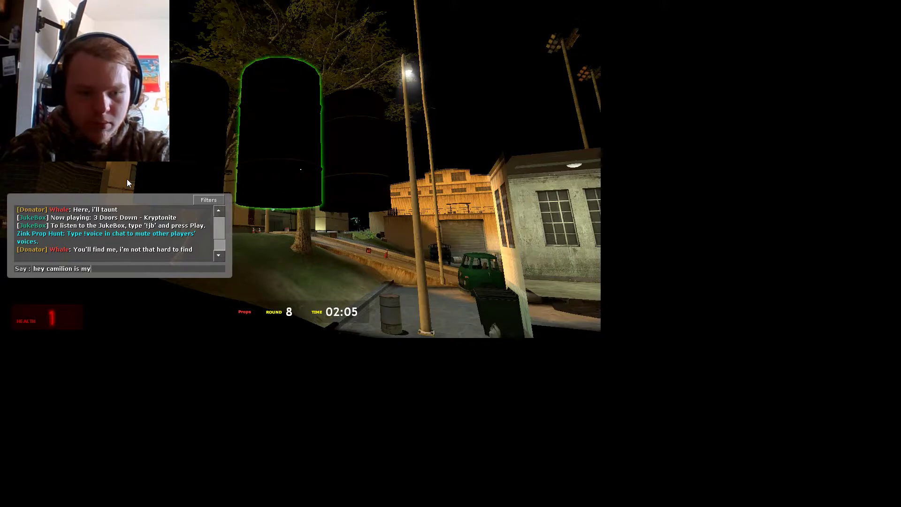
pyautogui.write(' spot')
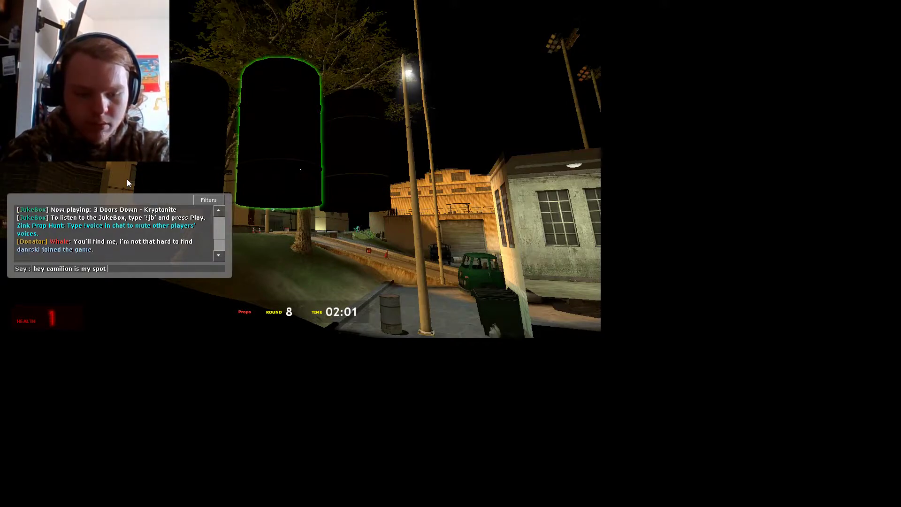
pyautogui.write(' ok')
pyautogui.press('Return')
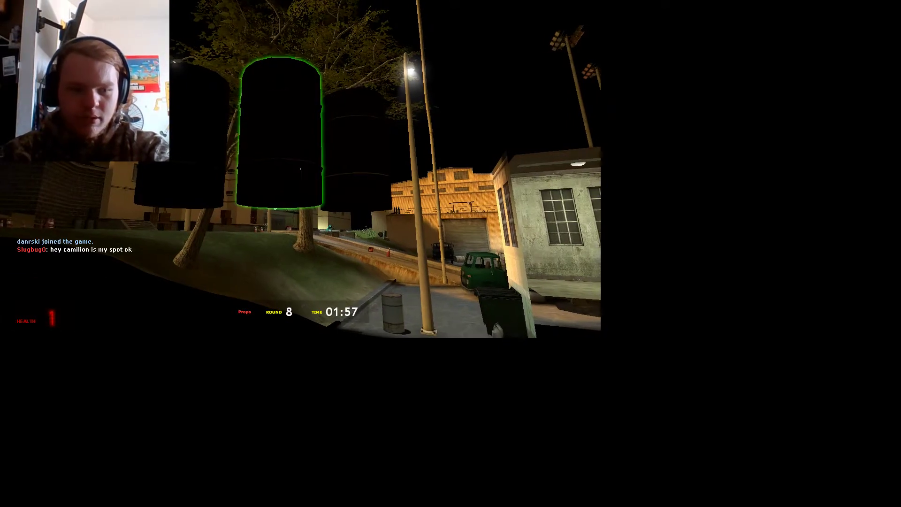
pyautogui.press('Tab')
pyautogui.press('Tab')
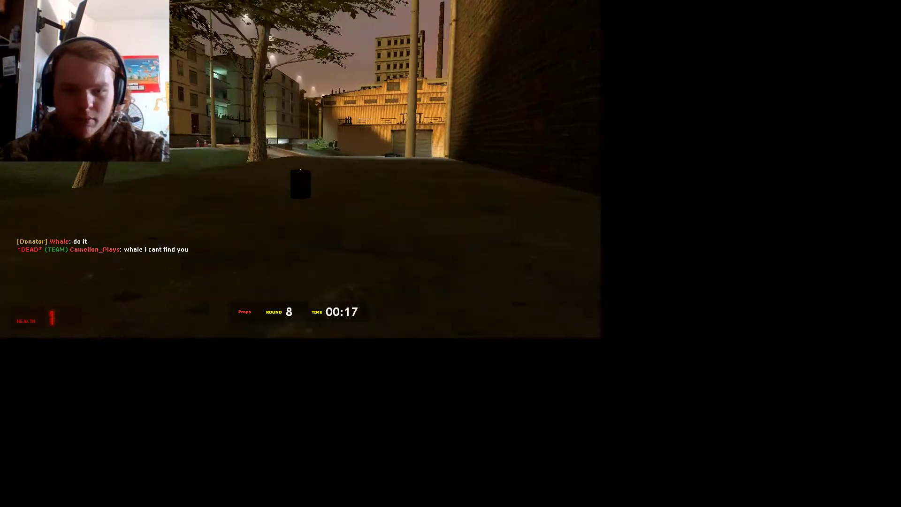
pyautogui.press('Tab')
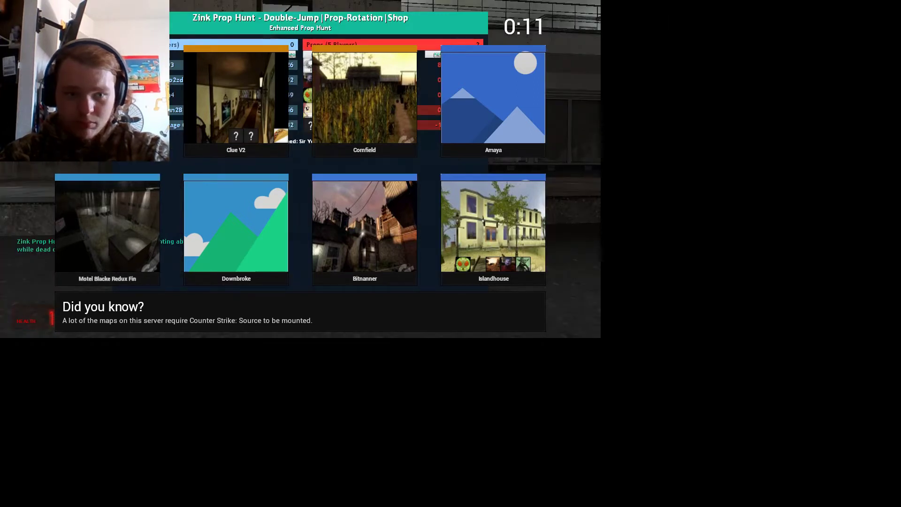
pyautogui.click(98, 214)
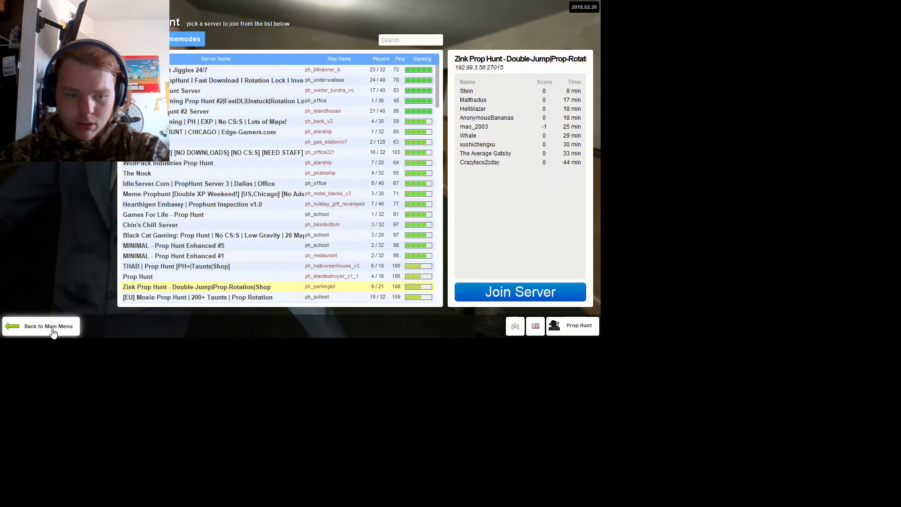
pyautogui.click(51, 326)
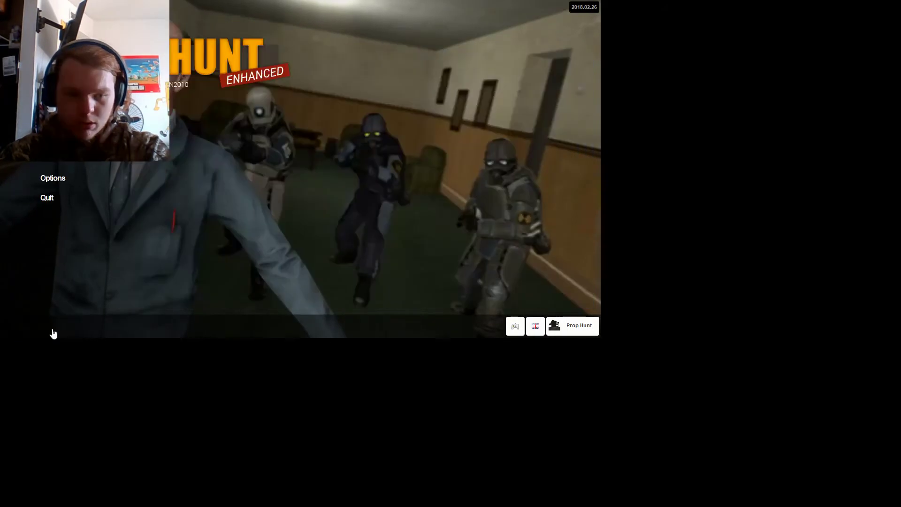